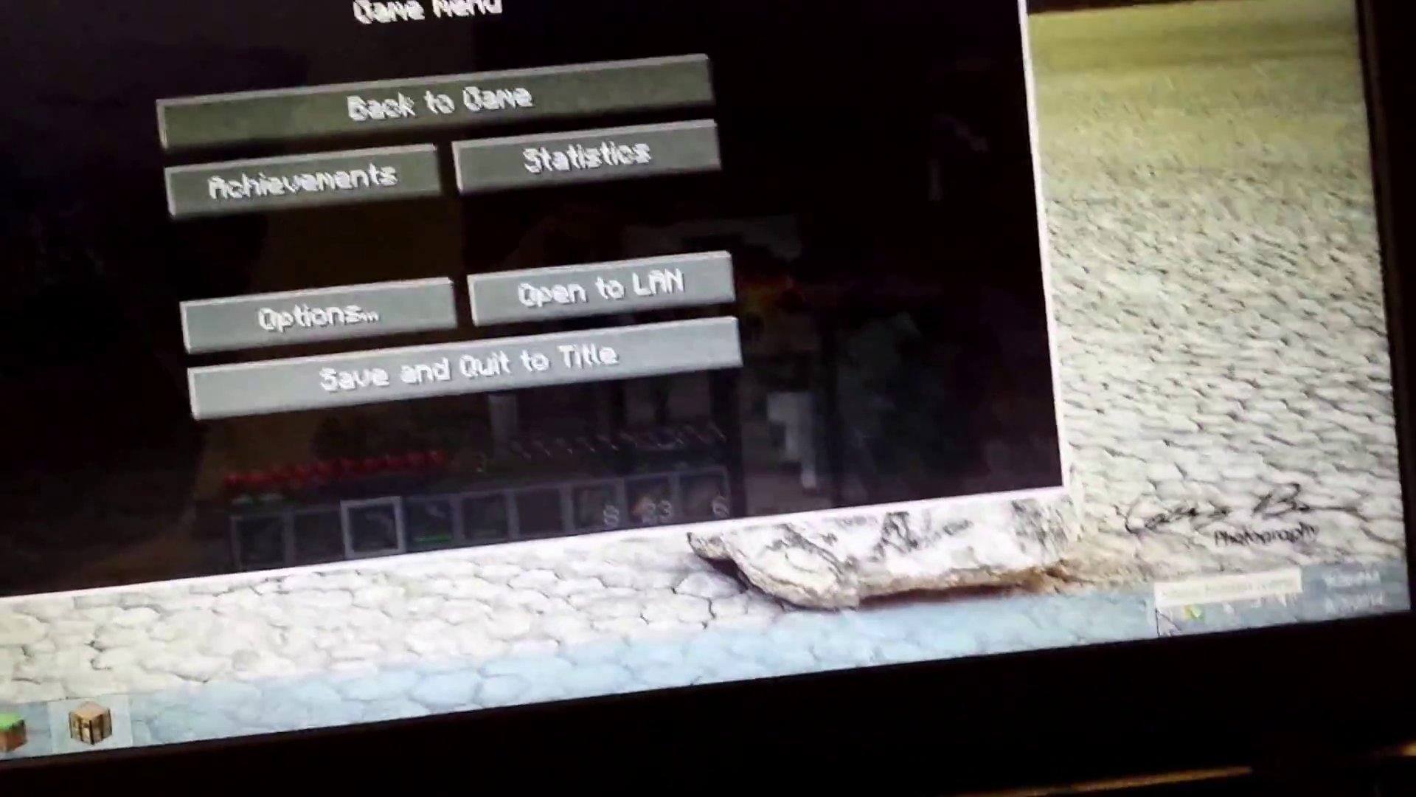
- From the tray's Synaptics icon, reach the touchpad Settings window via Pointing Device Properties' Device Settings
click(1190, 611)
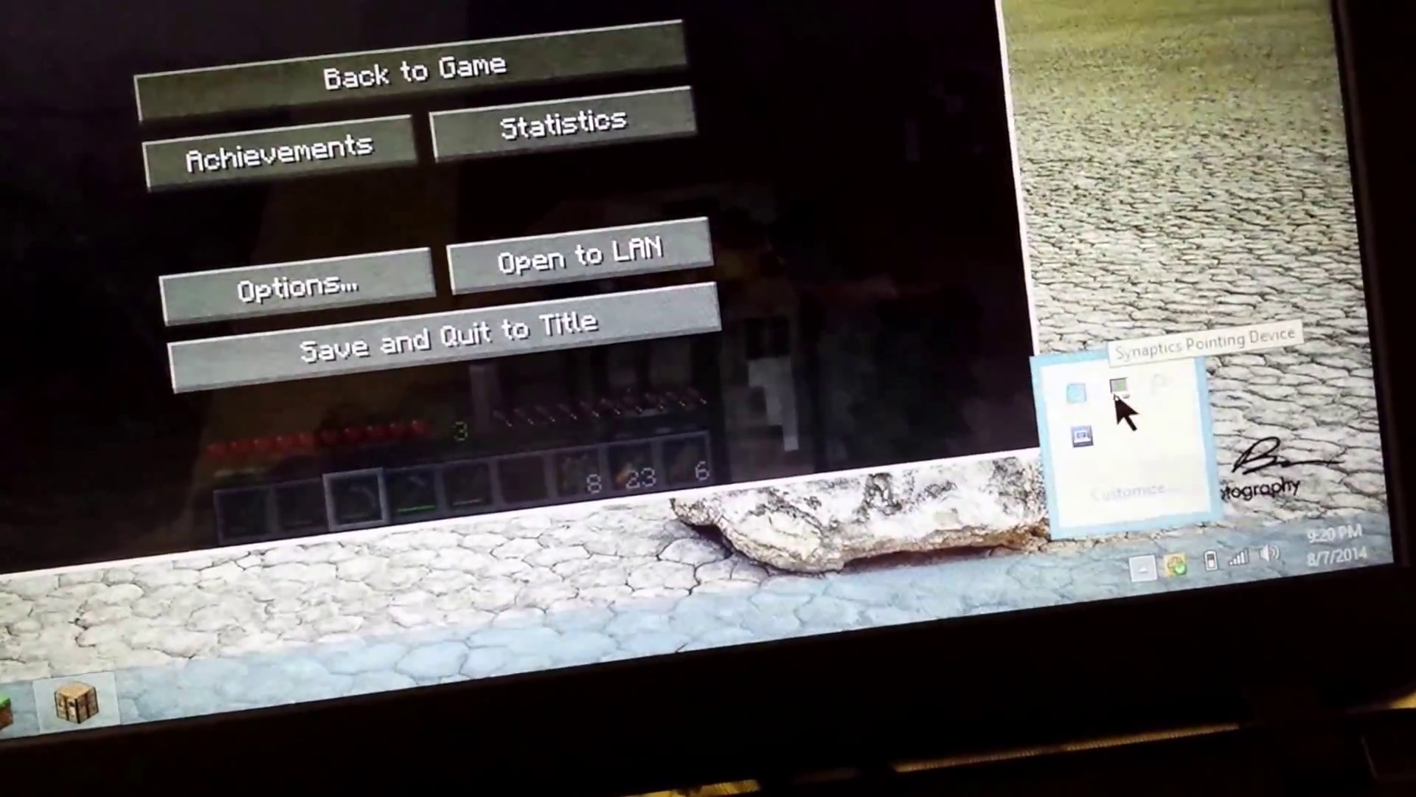
right_click(1116, 390)
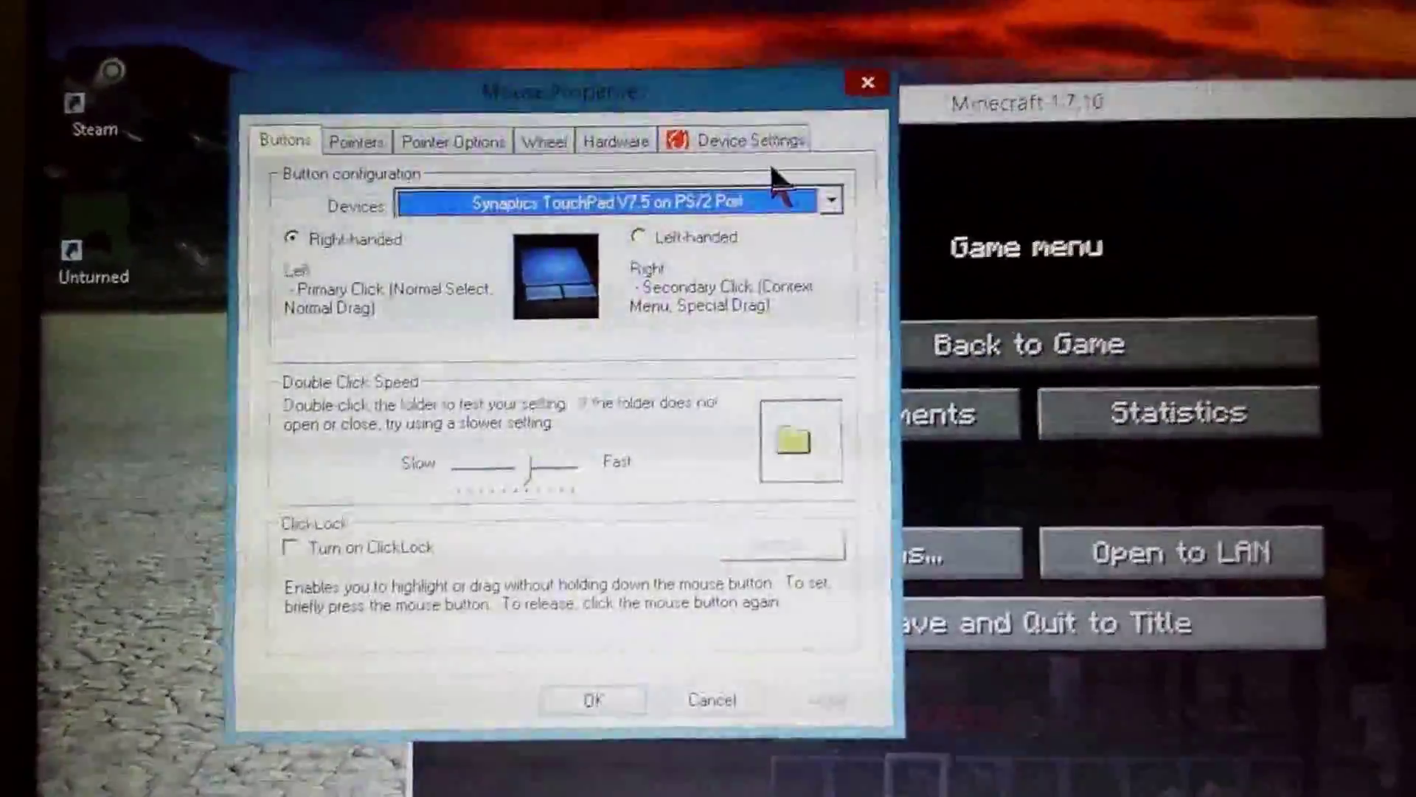
click(753, 141)
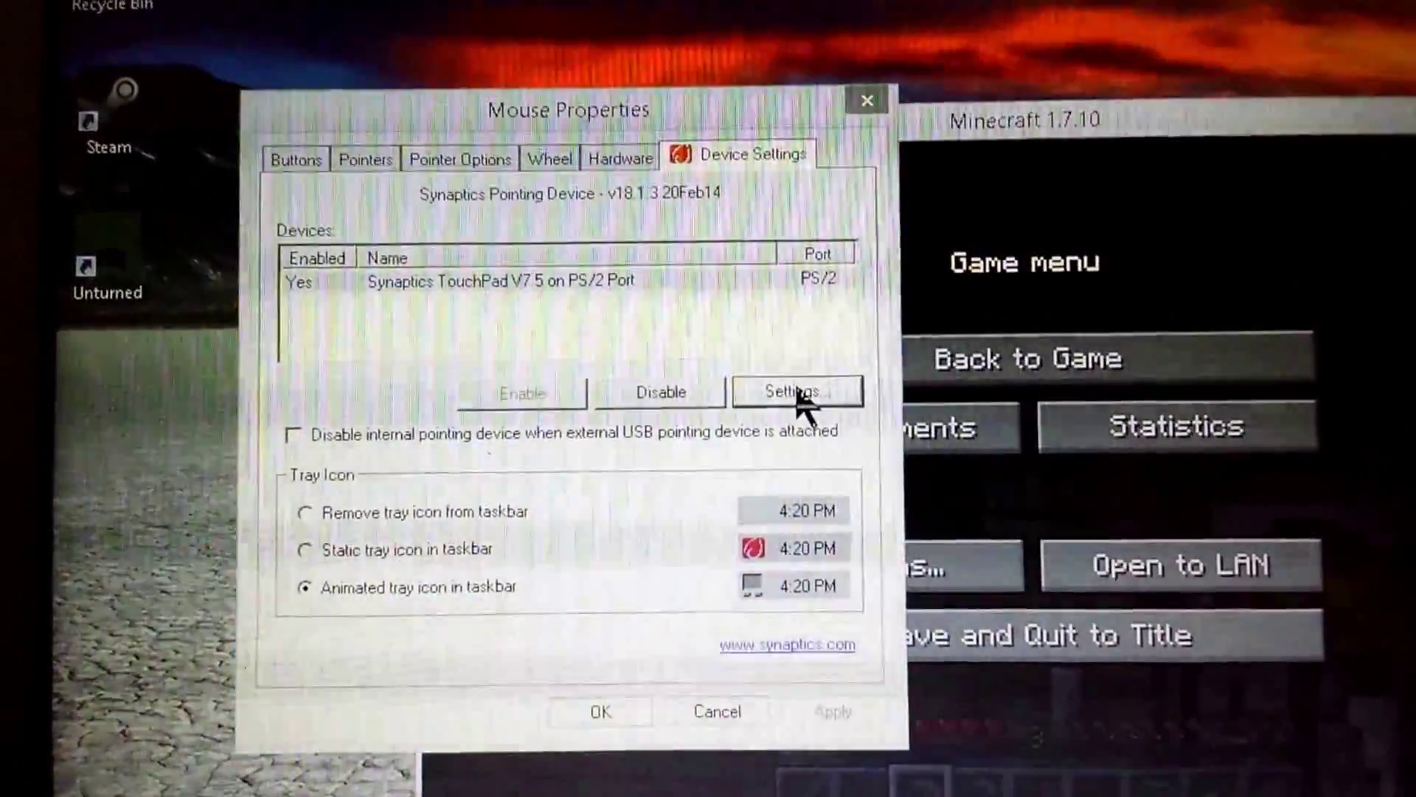
click(798, 390)
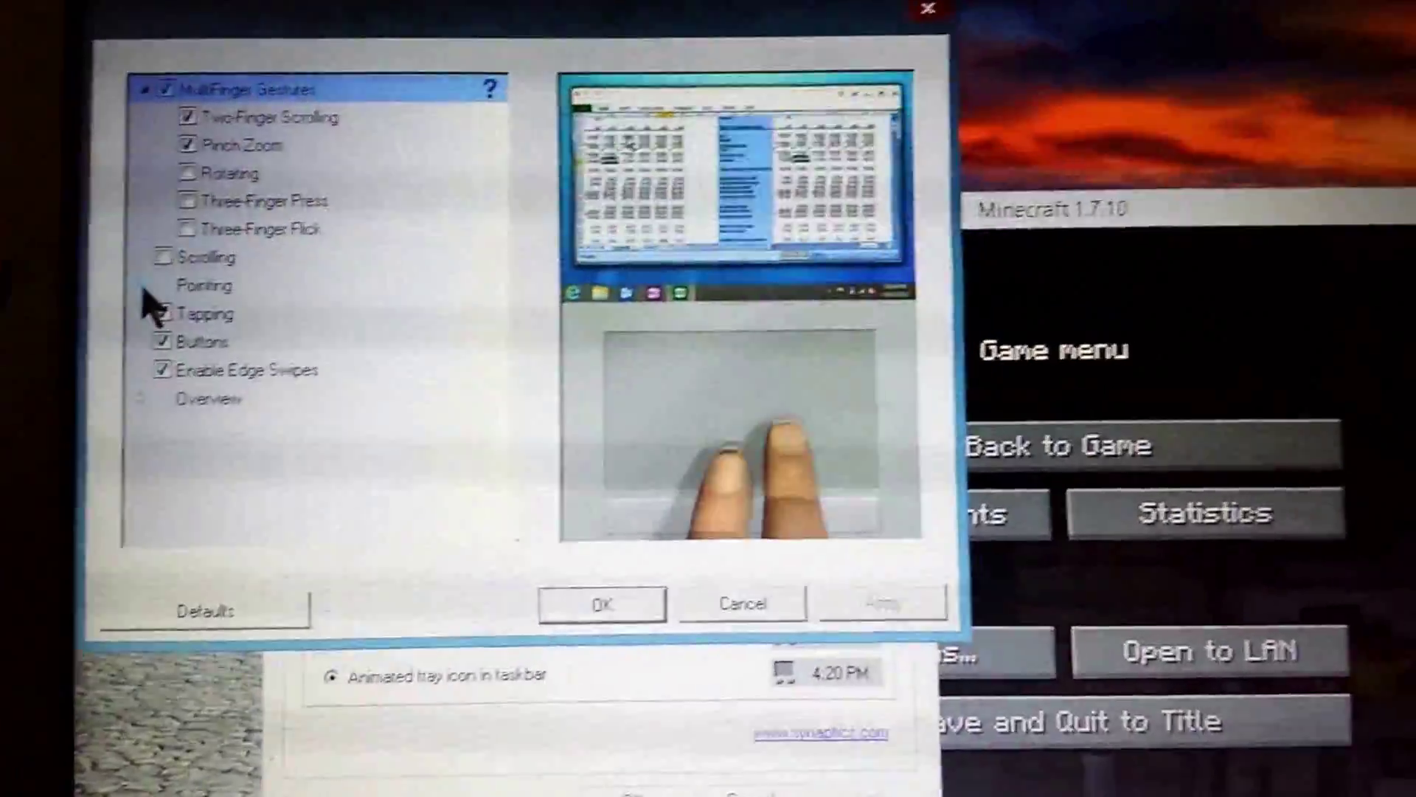
- Set PalmCheck Sensitivity, under the Pointing group, to Minimum
double_click(338, 299)
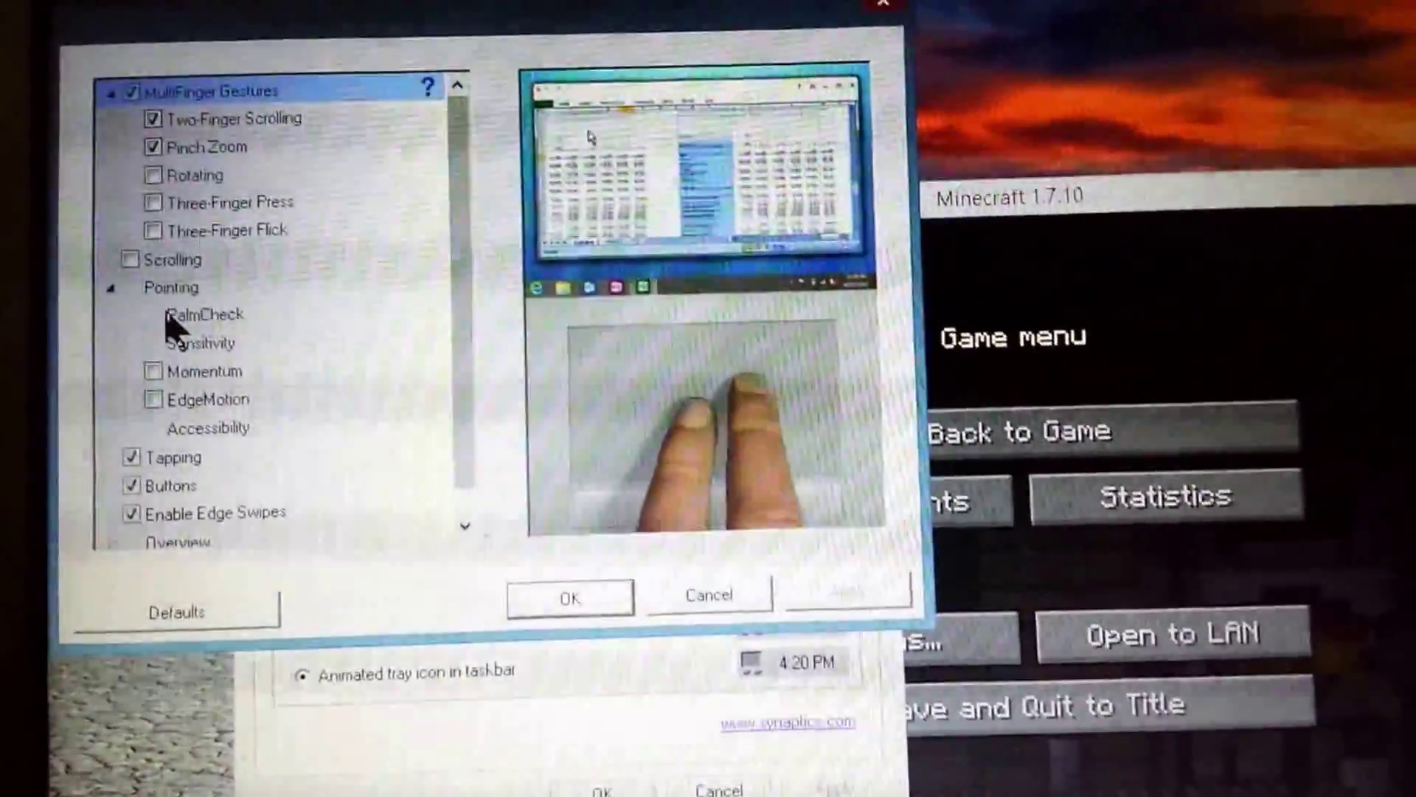
click(176, 323)
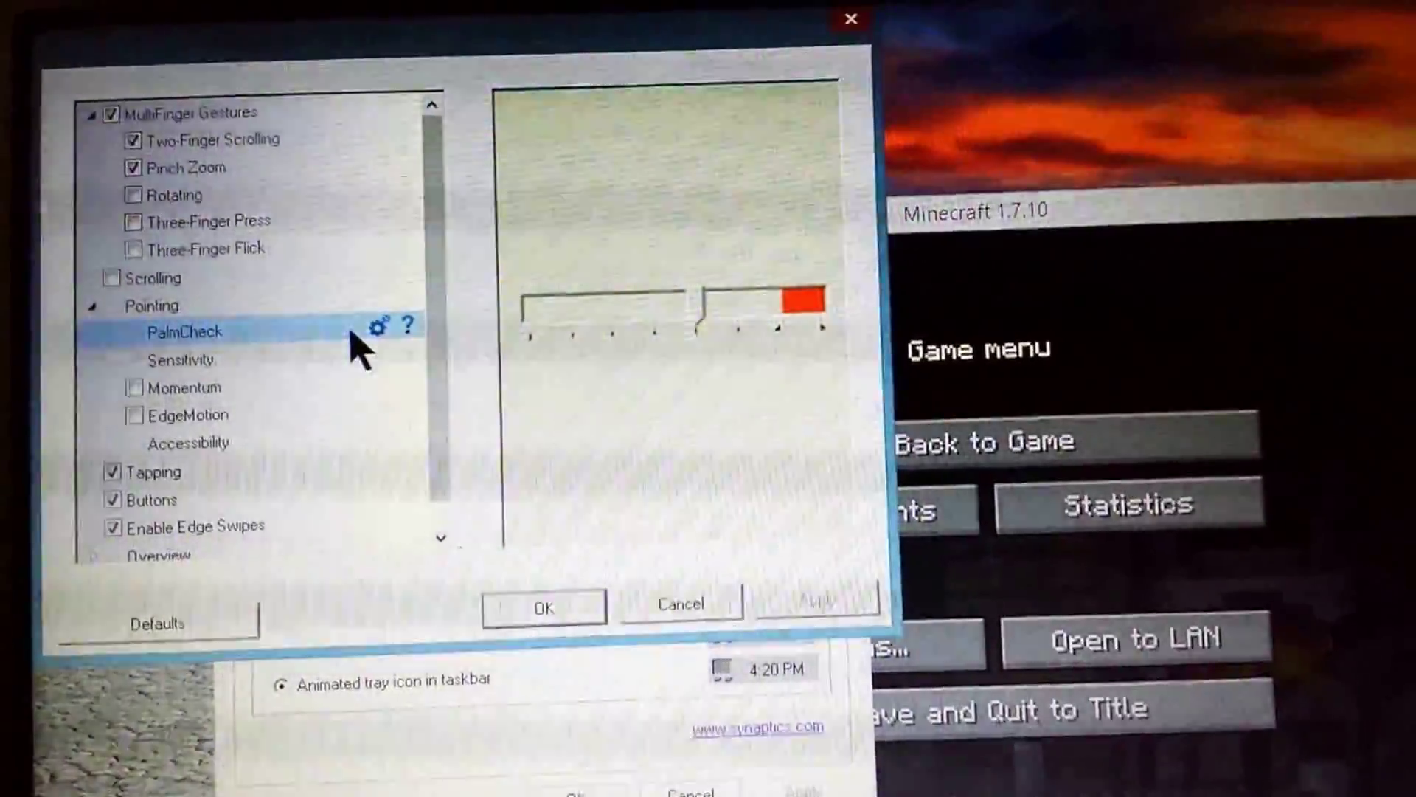
click(374, 333)
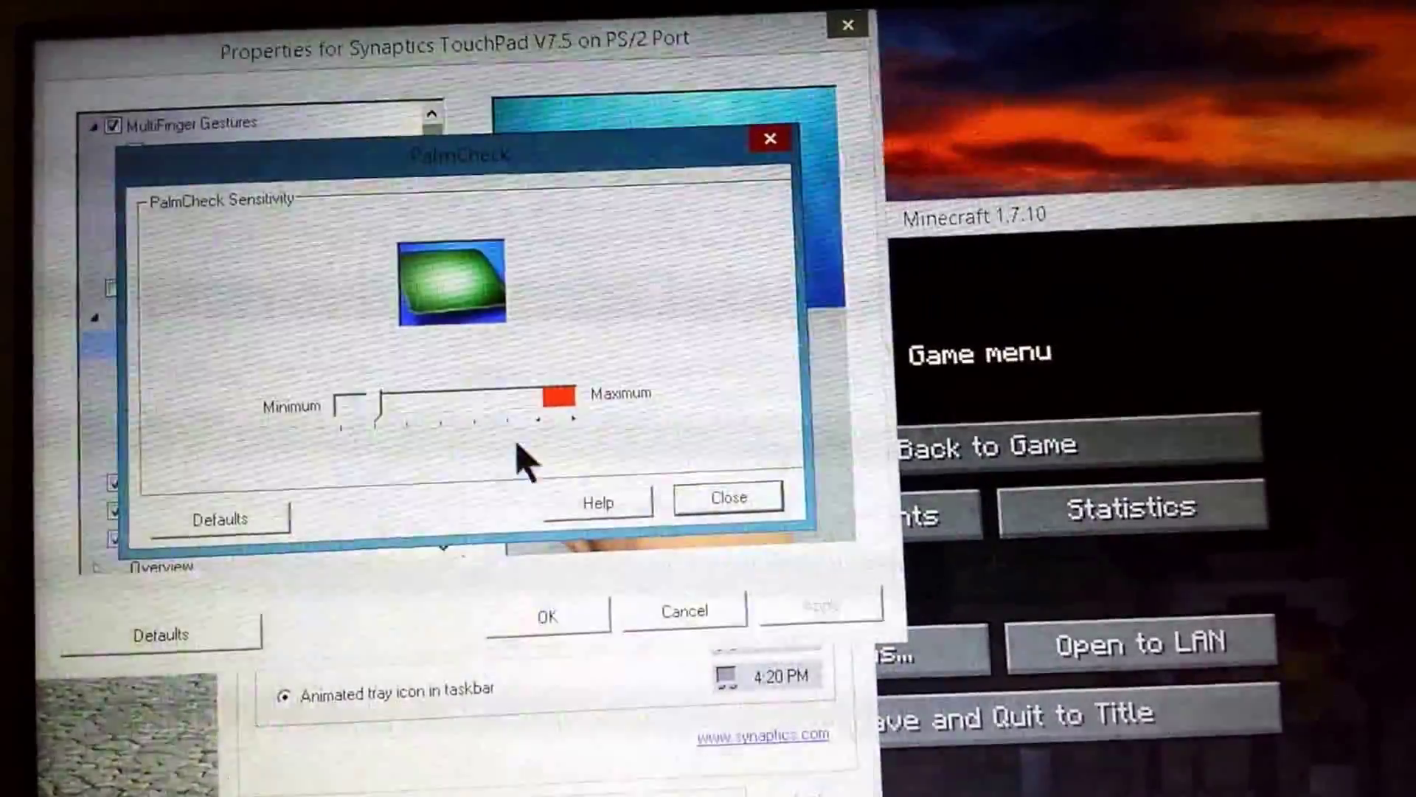
click(352, 404)
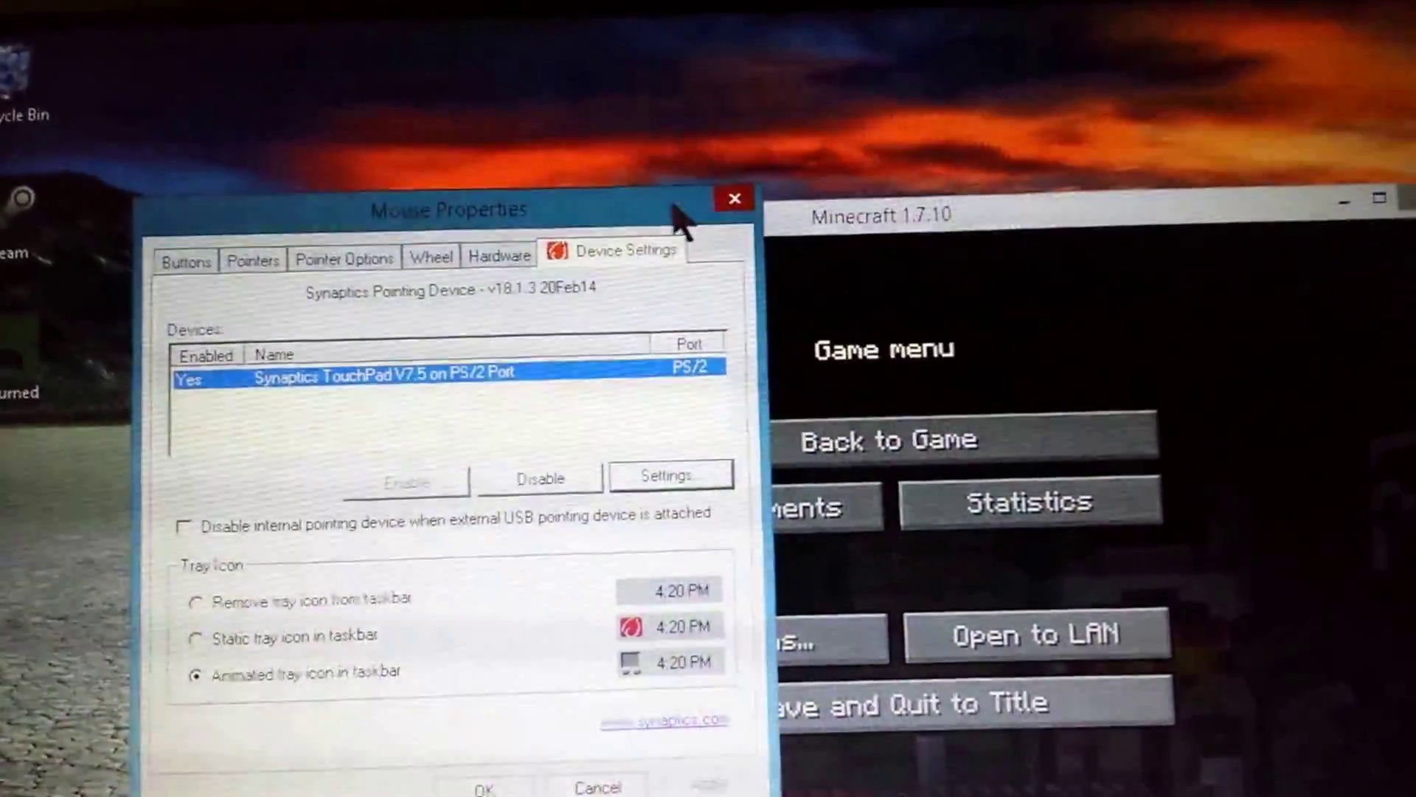
- Close Mouse Properties, returning to the paused Minecraft menu
click(734, 200)
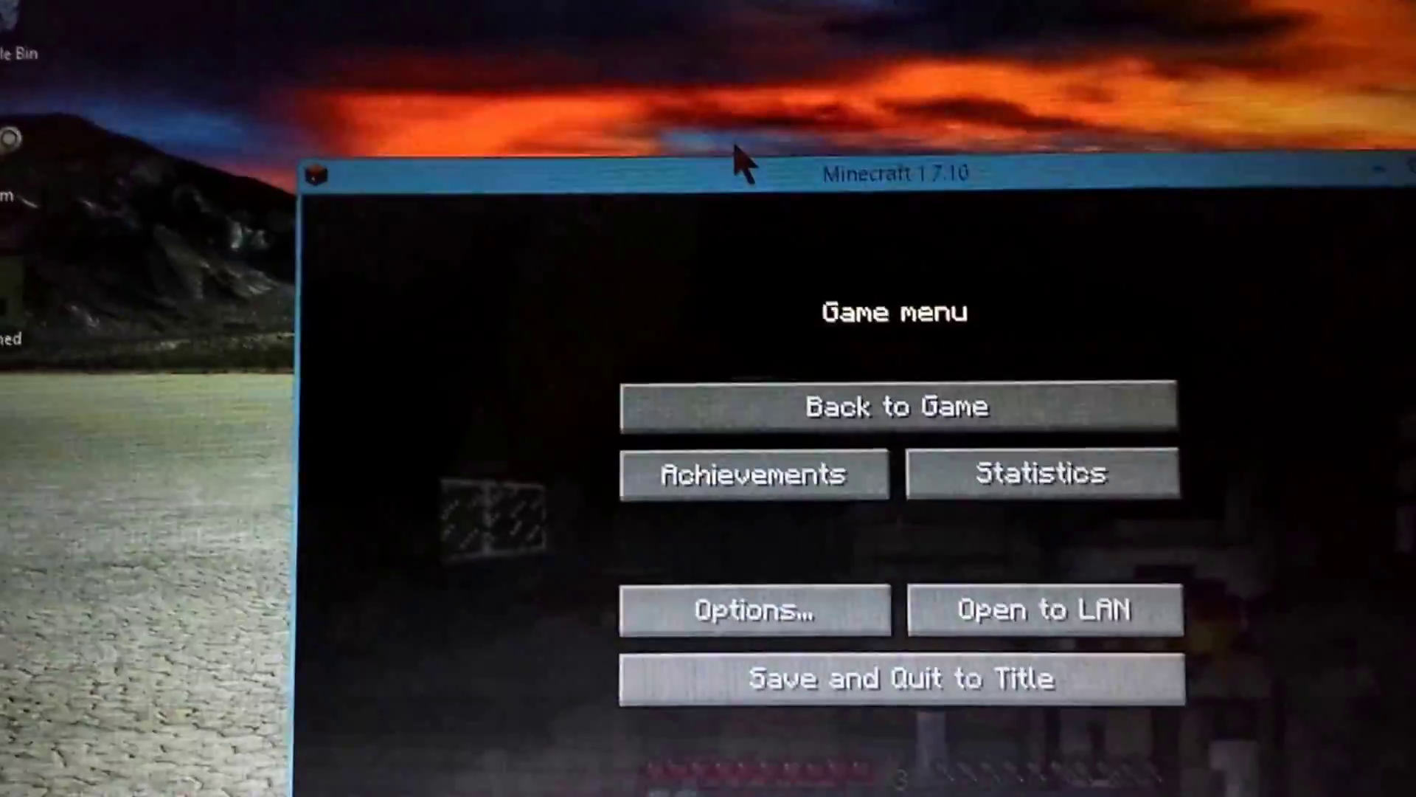